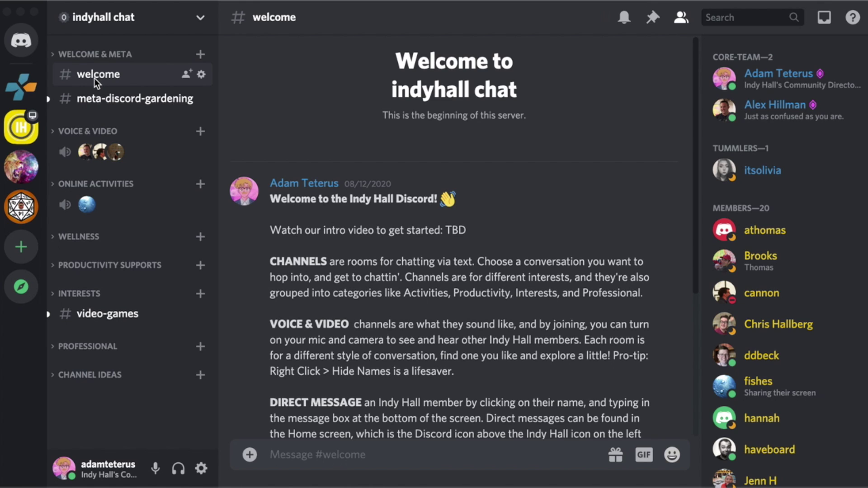
Step: Expand the Welcome & Meta and Interests categories and open the video-games text channel
{"action": "left_click", "coordinate": [55, 56]}
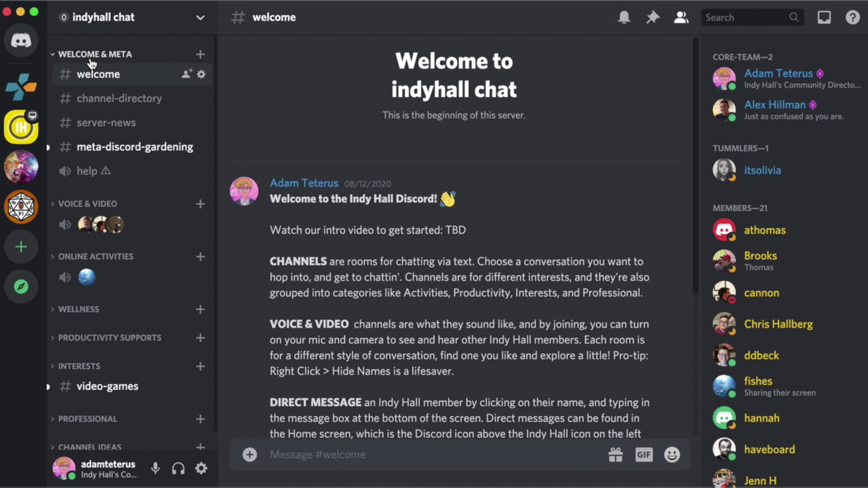
{"action": "scroll", "coordinate": [92, 63], "scroll_direction": "down", "scroll_amount": 1}
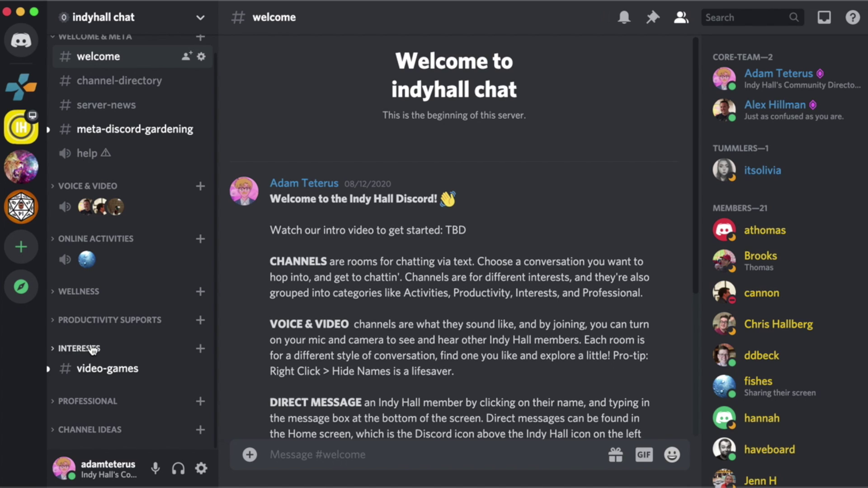
{"action": "left_click", "coordinate": [53, 350]}
{"action": "scroll", "coordinate": [54, 355], "scroll_direction": "down", "scroll_amount": 5}
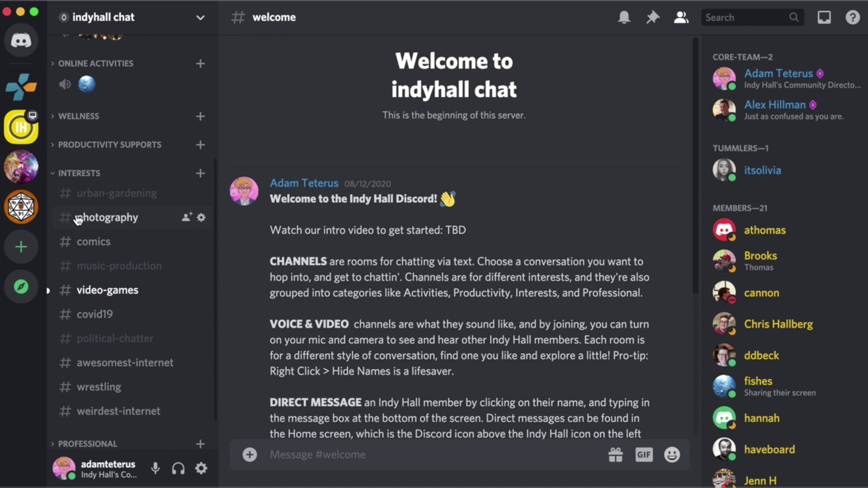
{"action": "scroll", "coordinate": [82, 247], "scroll_direction": "down", "scroll_amount": 2}
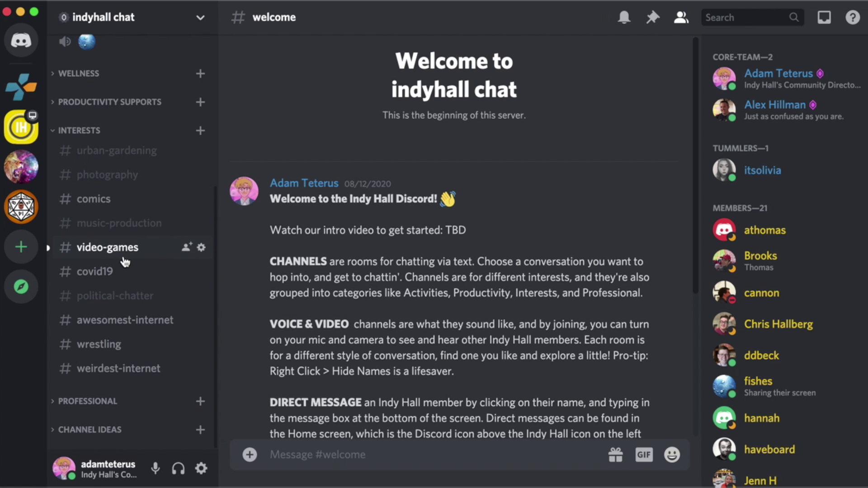
{"action": "left_click", "coordinate": [136, 247]}
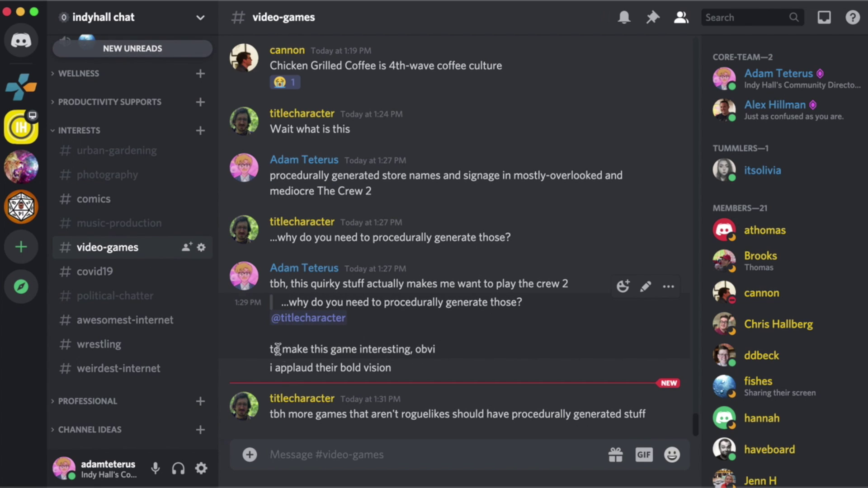
Step: Mute the video-games channel with the "Until I turn it back on" duration
{"action": "right_click", "coordinate": [116, 255]}
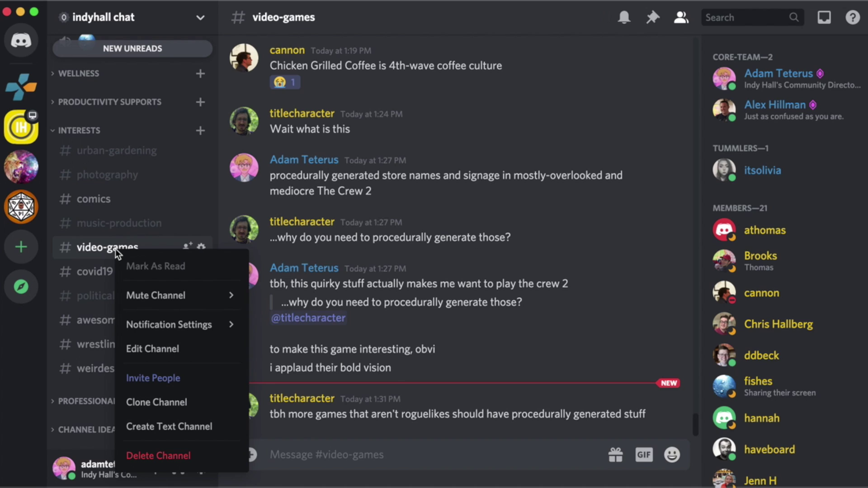
{"action": "mouse_move", "coordinate": [152, 295]}
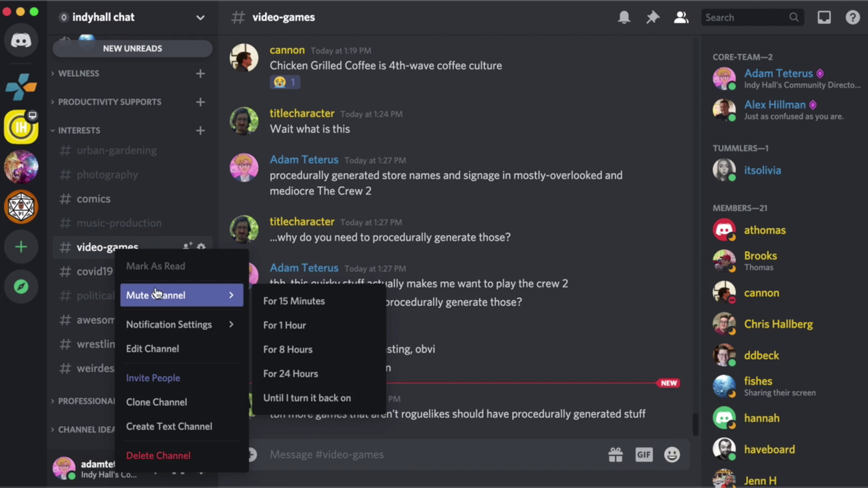
{"action": "left_click", "coordinate": [311, 403]}
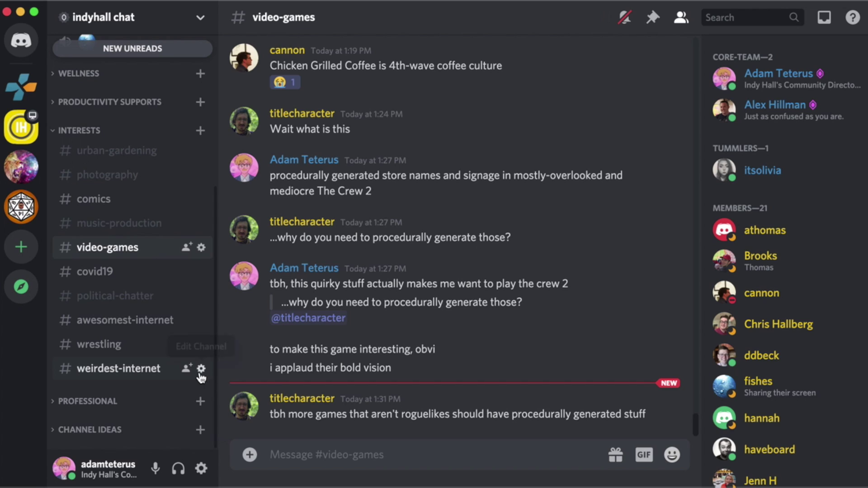
Step: Expand the Voice & Video category to show its voice rooms
{"action": "scroll", "coordinate": [201, 373], "scroll_direction": "up", "scroll_amount": 10}
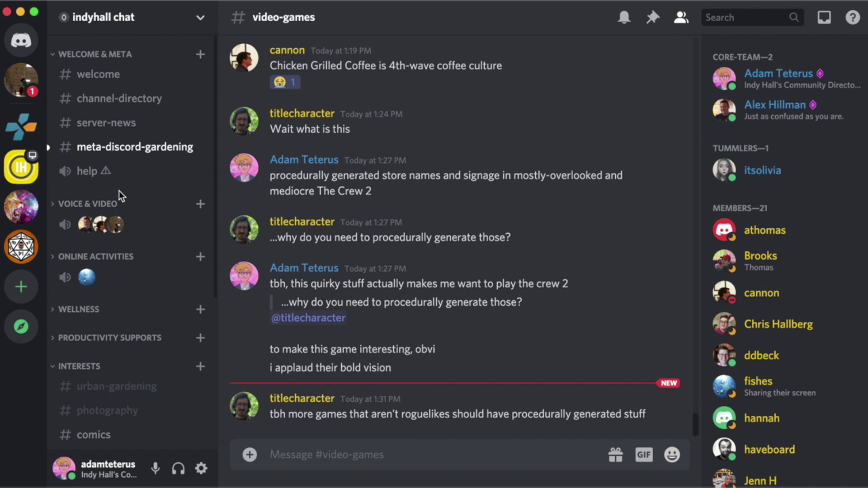
{"action": "left_click", "coordinate": [65, 208]}
{"action": "scroll", "coordinate": [68, 212], "scroll_direction": "down", "scroll_amount": 3}
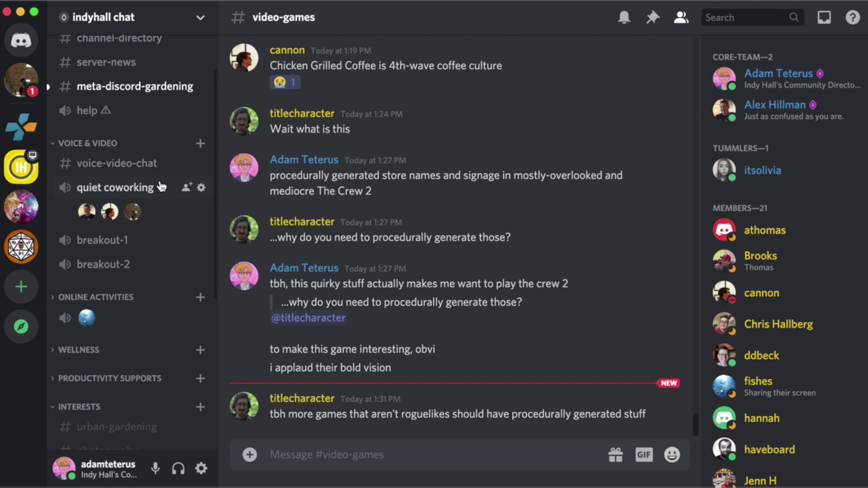
Step: Join the breakout-1 voice channel, show its call view, and leave the call
{"action": "left_click", "coordinate": [107, 240]}
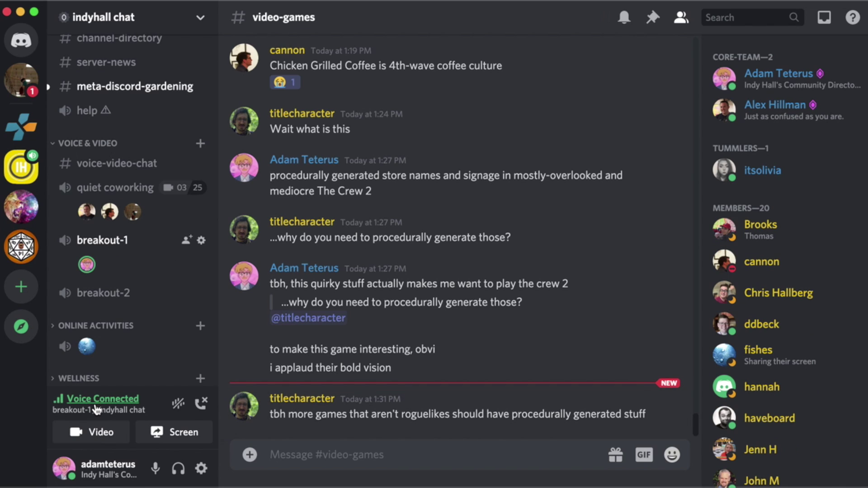
{"action": "left_click", "coordinate": [114, 241]}
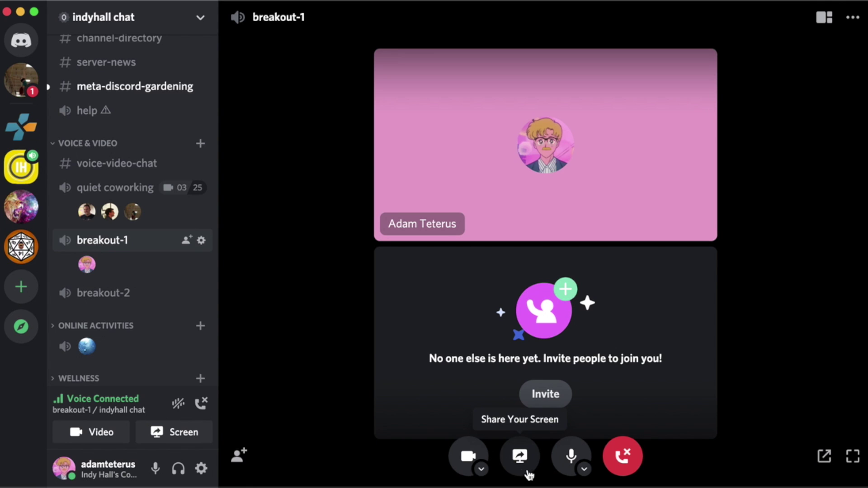
{"action": "left_click", "coordinate": [469, 456]}
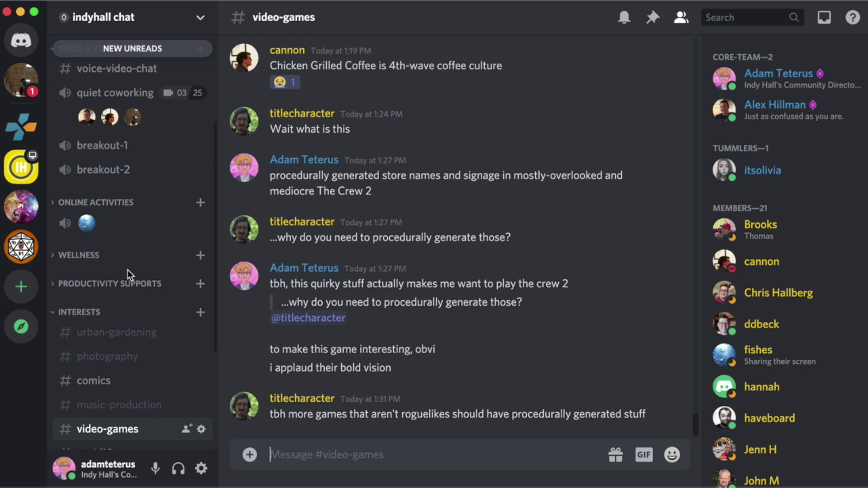
Step: Open the meta-discord-gardening text channel in the Welcome & Meta category
{"action": "scroll", "coordinate": [128, 269], "scroll_direction": "up", "scroll_amount": 3}
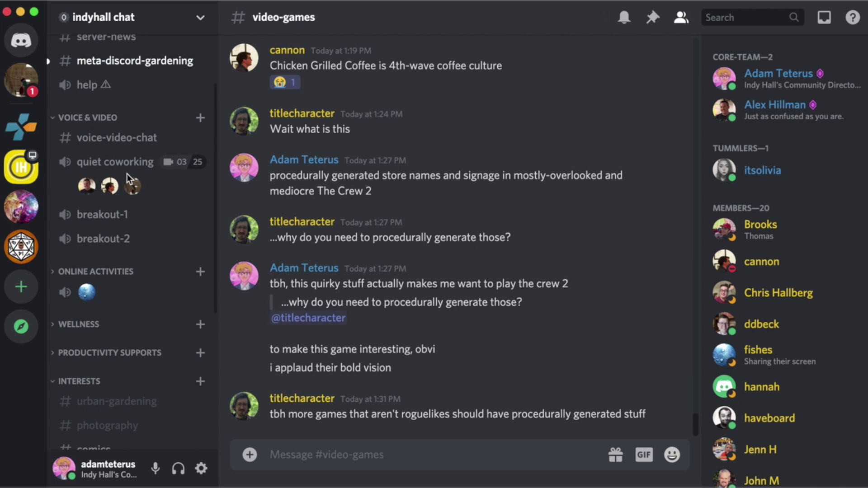
{"action": "scroll", "coordinate": [135, 194], "scroll_direction": "up", "scroll_amount": 1}
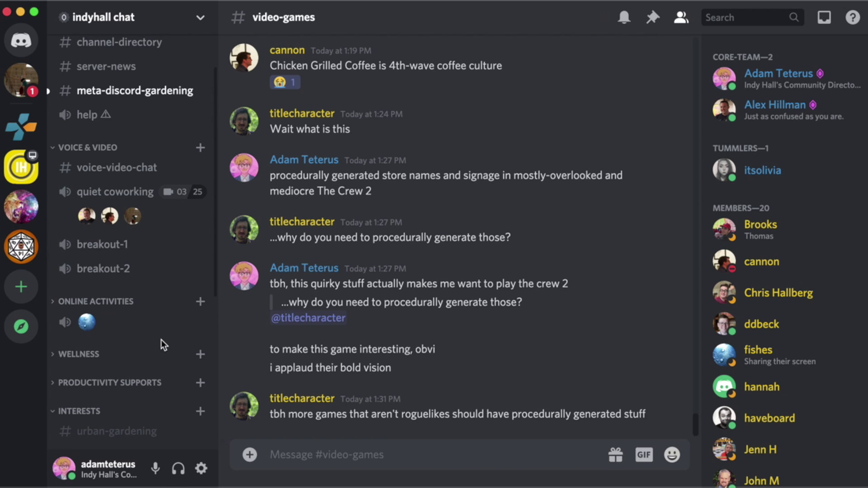
{"action": "scroll", "coordinate": [162, 336], "scroll_direction": "up", "scroll_amount": 3}
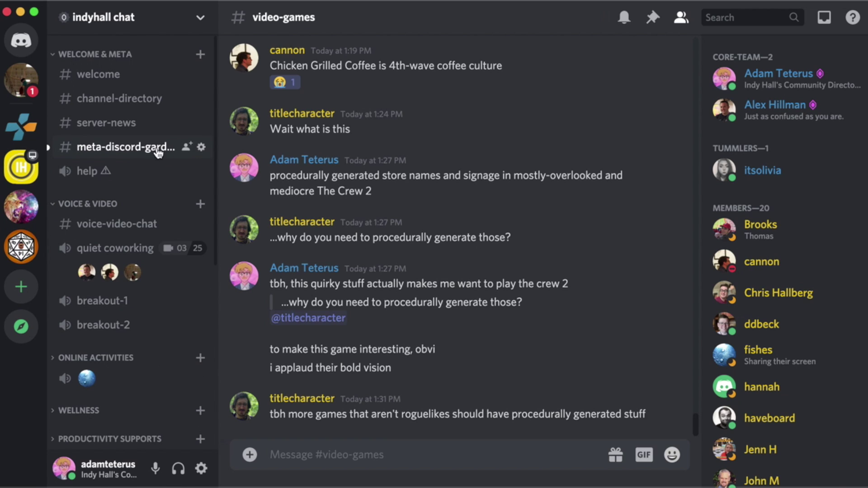
{"action": "left_click", "coordinate": [132, 149]}
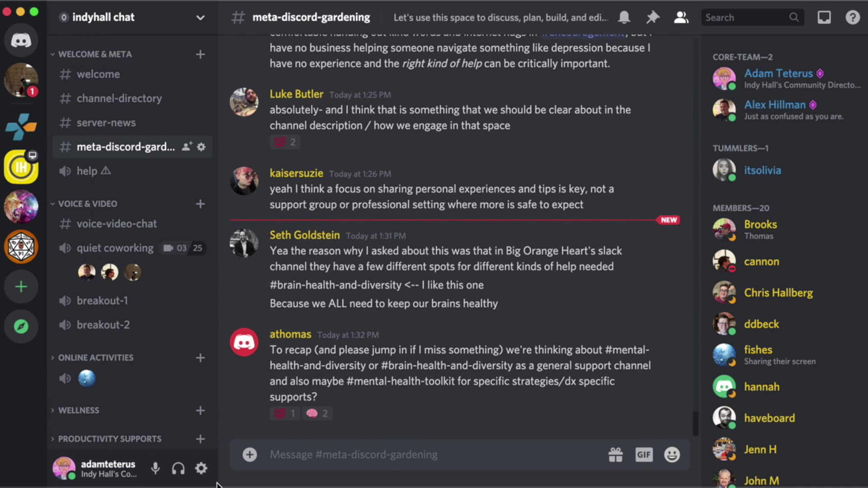
Step: Open the Notifications page of the user settings and go to its Sounds section
{"action": "left_click", "coordinate": [204, 472]}
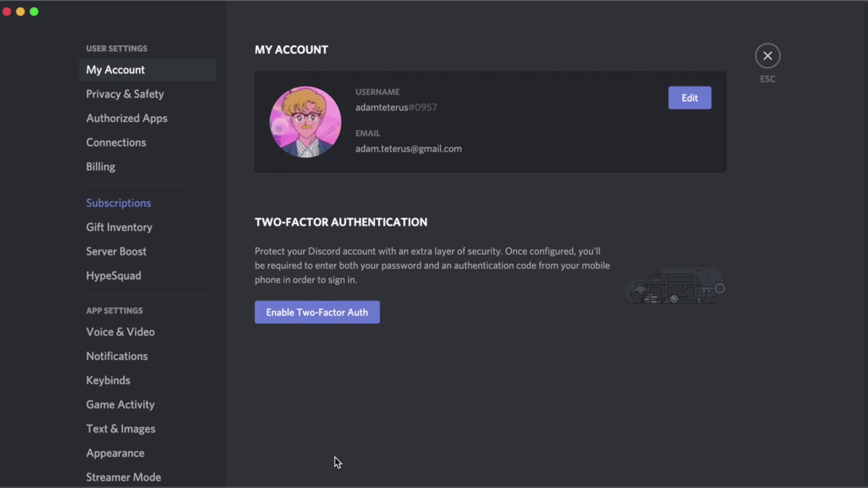
{"action": "scroll", "coordinate": [197, 331], "scroll_direction": "down", "scroll_amount": 4}
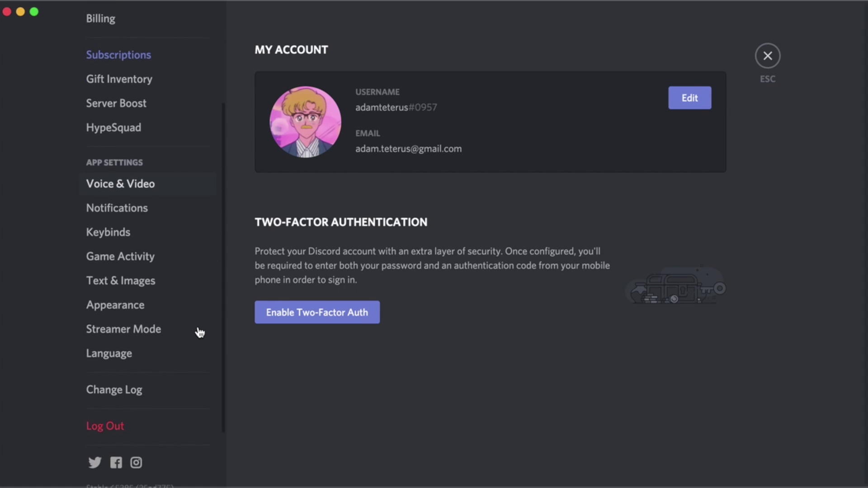
{"action": "left_click", "coordinate": [108, 195]}
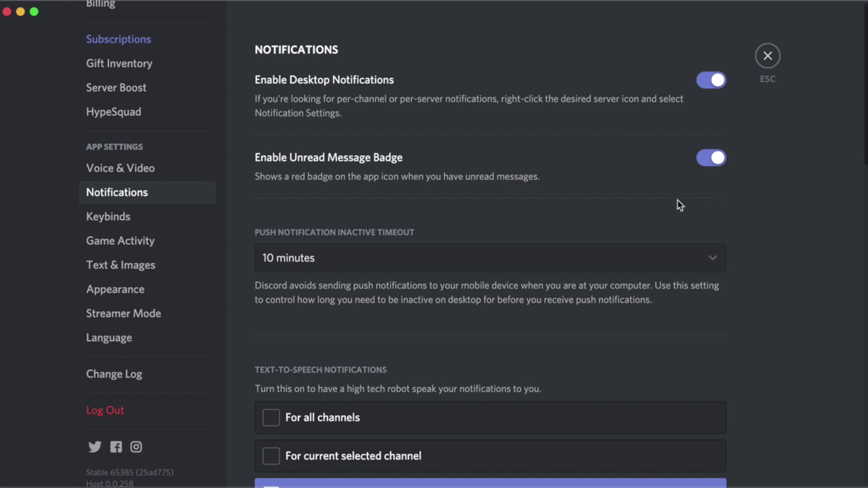
{"action": "scroll", "coordinate": [677, 200], "scroll_direction": "down", "scroll_amount": 12}
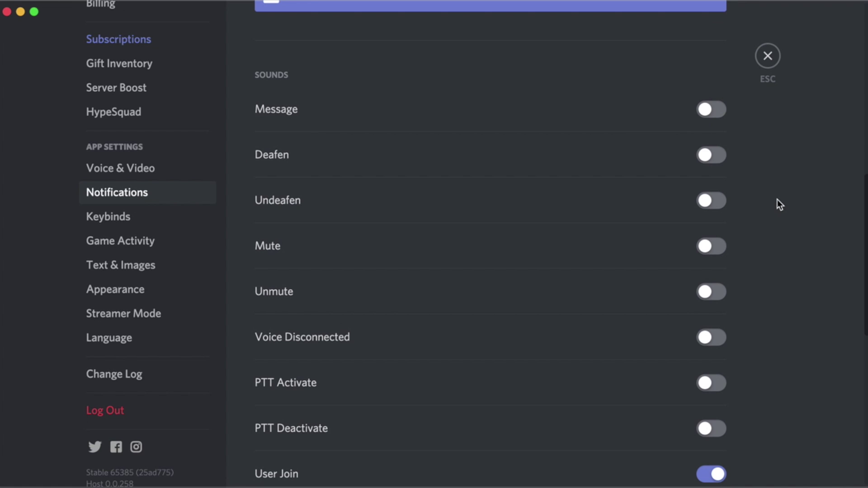
Step: Switch the Message and Mute notification sounds on and back off
{"action": "left_click", "coordinate": [716, 117]}
{"action": "left_click", "coordinate": [715, 118]}
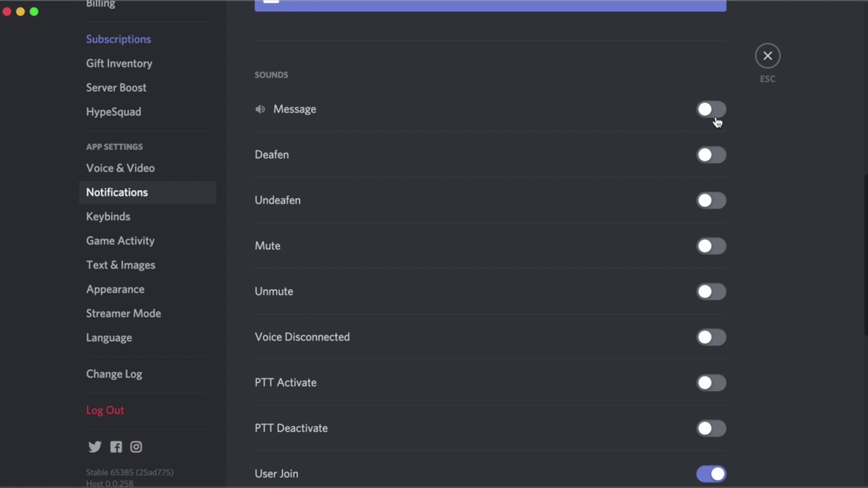
{"action": "left_click", "coordinate": [712, 251]}
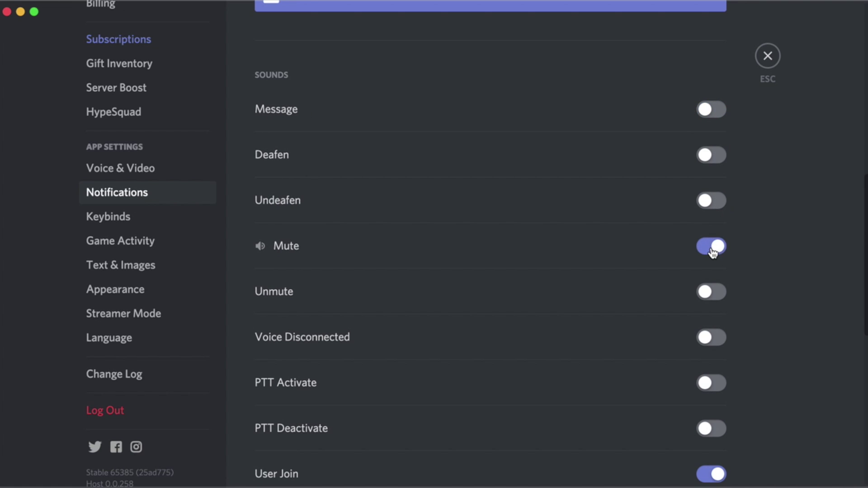
{"action": "left_click", "coordinate": [712, 252]}
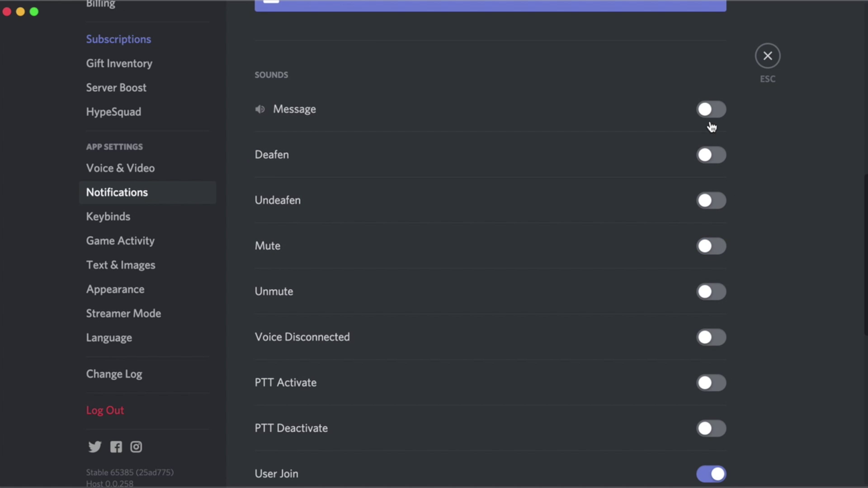
Step: Look through the remaining notification sounds and switch User Join off and back on
{"action": "scroll", "coordinate": [704, 393], "scroll_direction": "down", "scroll_amount": 4}
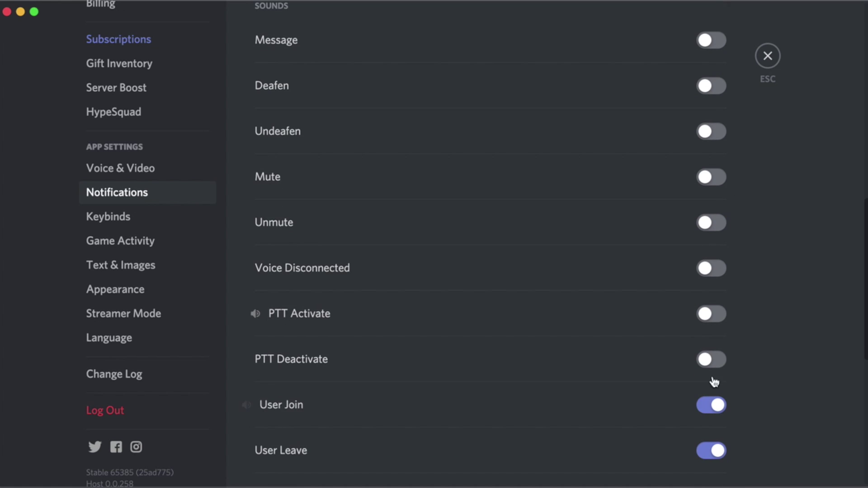
{"action": "scroll", "coordinate": [719, 364], "scroll_direction": "down", "scroll_amount": 1}
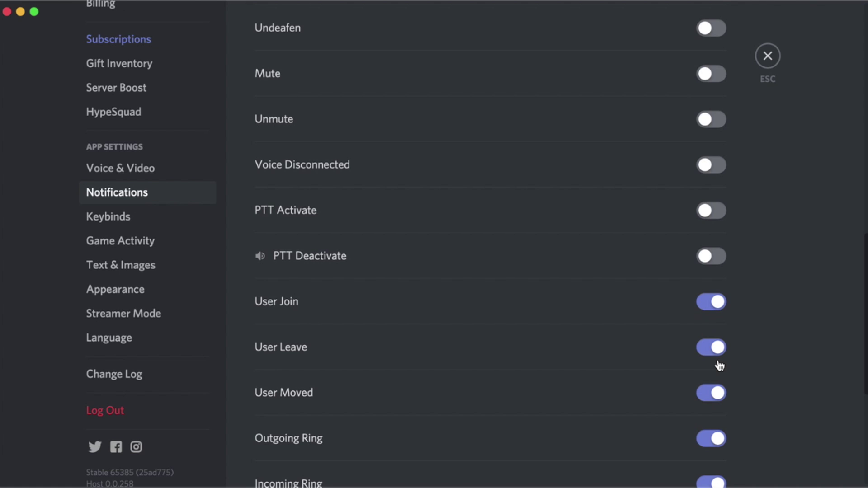
{"action": "scroll", "coordinate": [719, 365], "scroll_direction": "down", "scroll_amount": 1}
{"action": "scroll", "coordinate": [718, 362], "scroll_direction": "up", "scroll_amount": 5}
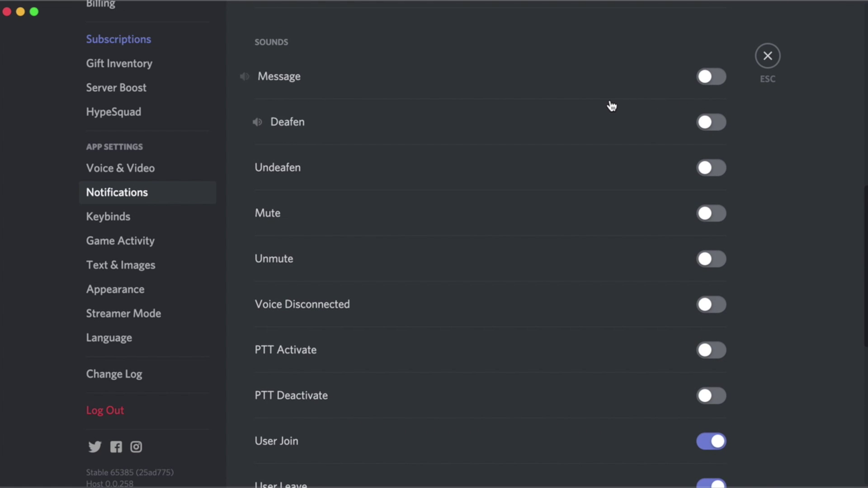
{"action": "scroll", "coordinate": [742, 434], "scroll_direction": "down", "scroll_amount": 4}
{"action": "scroll", "coordinate": [742, 431], "scroll_direction": "down", "scroll_amount": 3}
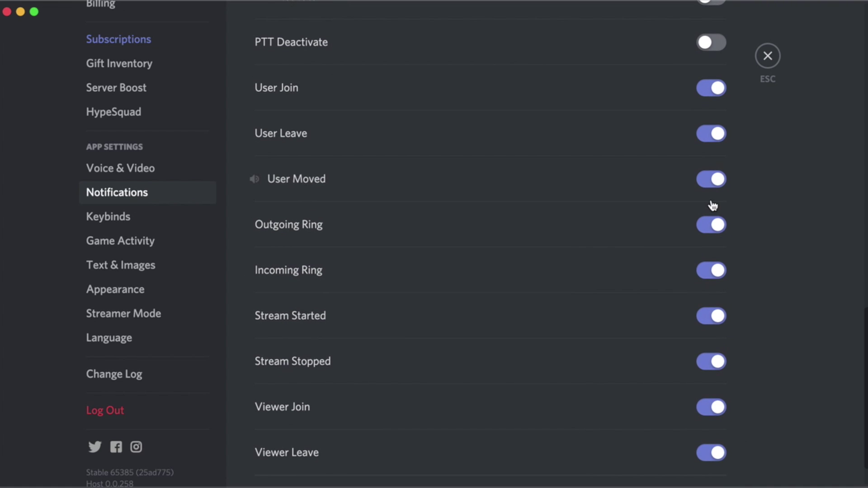
{"action": "left_click", "coordinate": [712, 95]}
{"action": "left_click", "coordinate": [712, 93]}
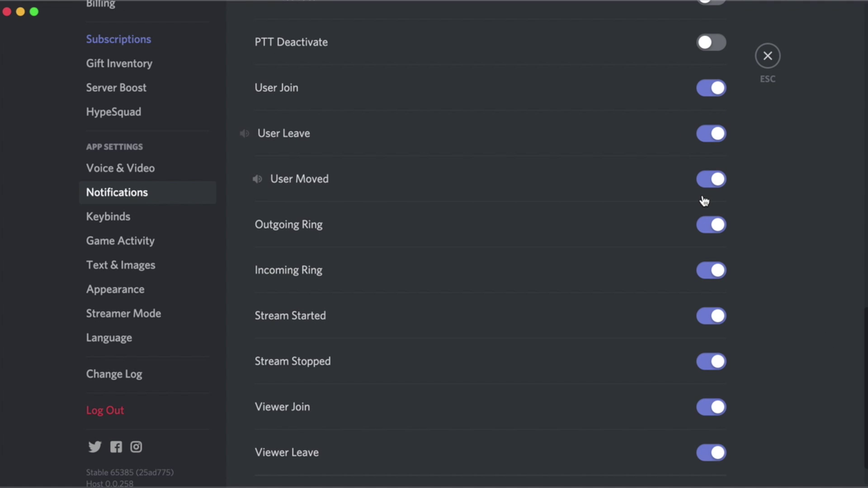
Step: Close the user settings and return to the meta-discord-gardening conversation
{"action": "scroll", "coordinate": [704, 200], "scroll_direction": "up", "scroll_amount": 15}
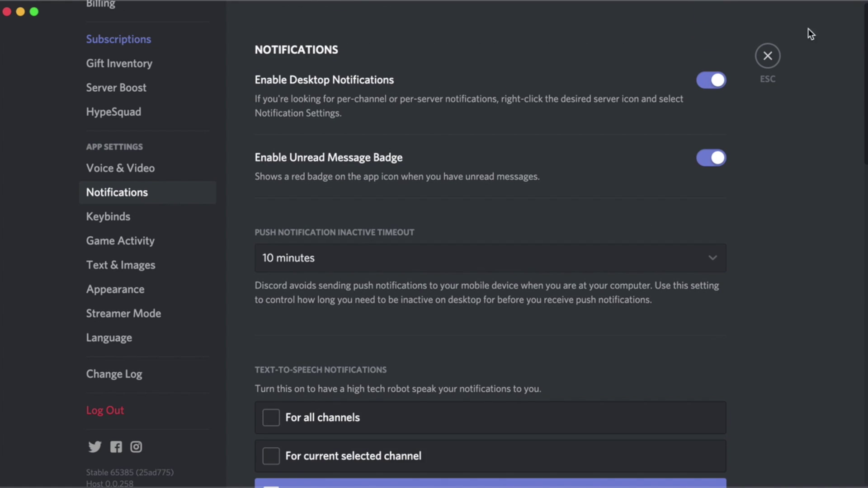
{"action": "left_click", "coordinate": [767, 56]}
{"action": "scroll", "coordinate": [387, 322], "scroll_direction": "up", "scroll_amount": 1}
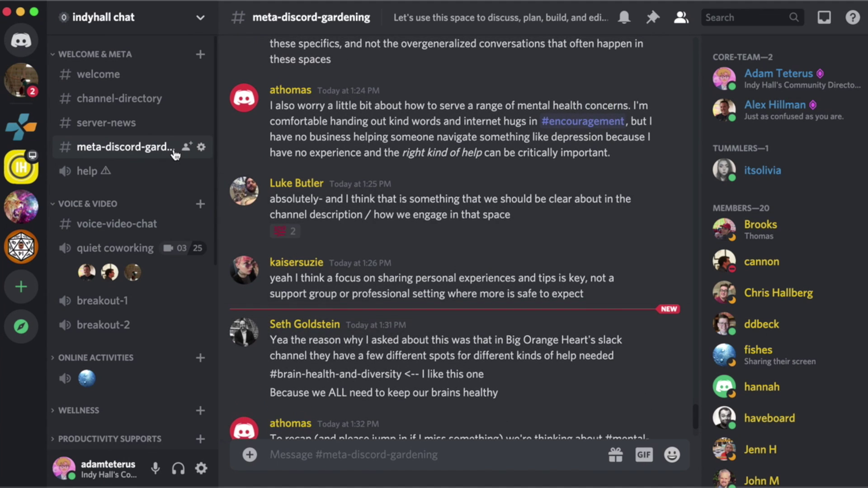
Step: Join the help voice channel, show its call view, and disconnect from it
{"action": "left_click", "coordinate": [107, 172]}
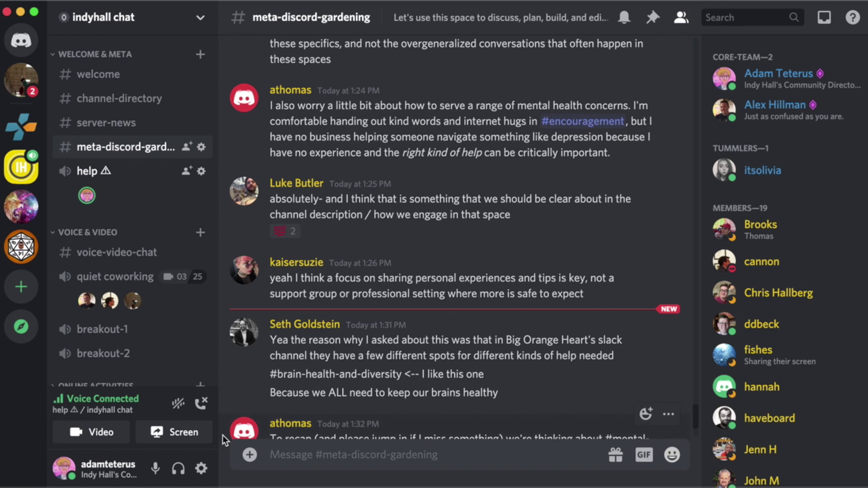
{"action": "left_click", "coordinate": [113, 171]}
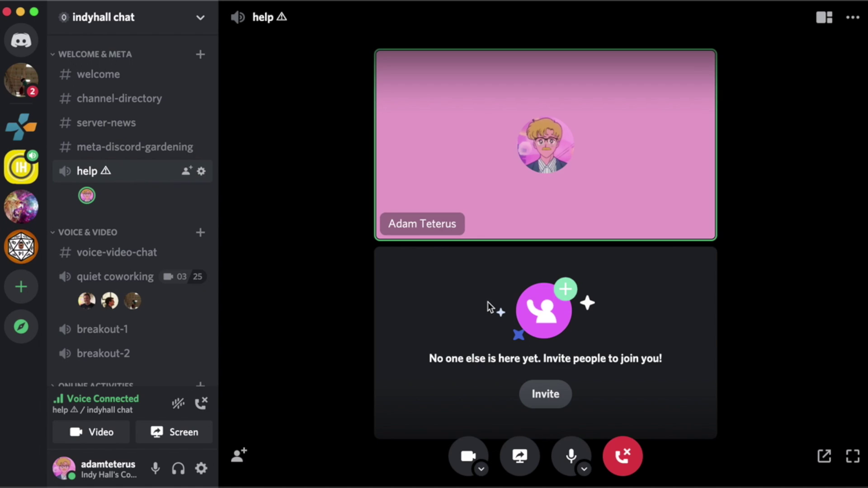
{"action": "left_click", "coordinate": [623, 458]}
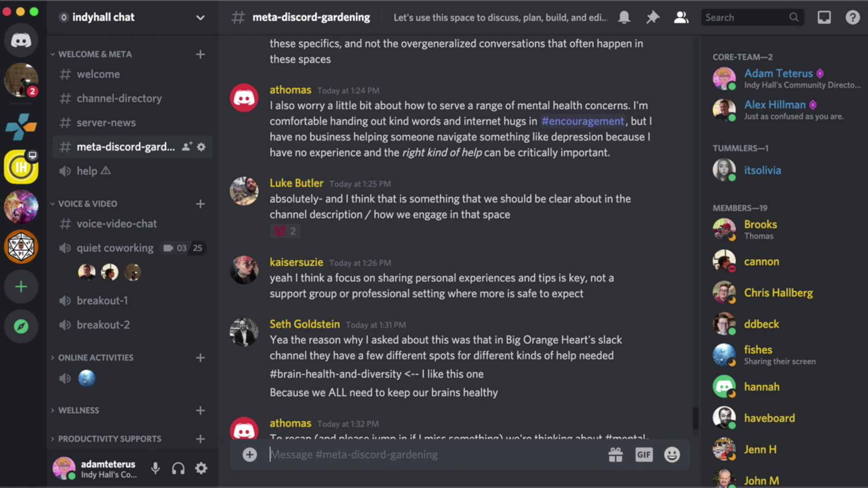